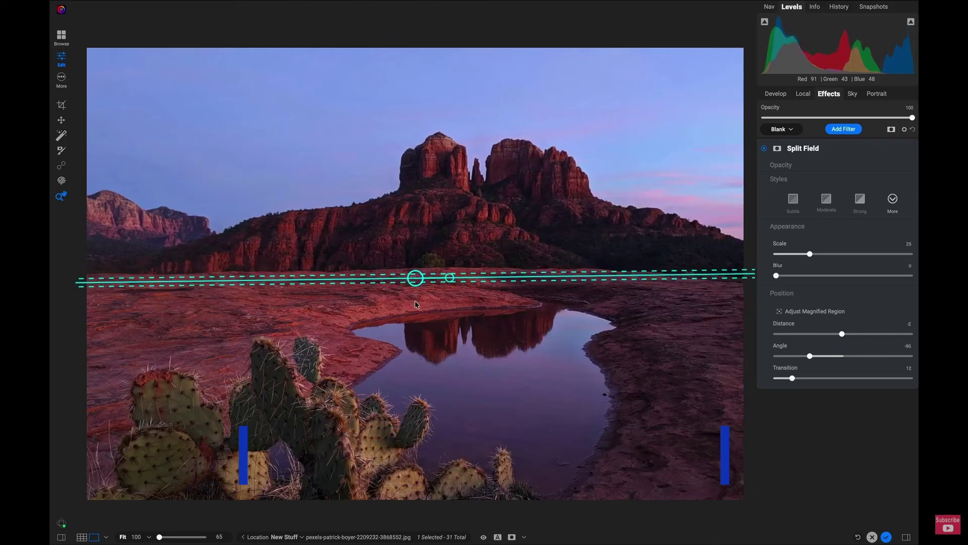
# Raise the desert rock photo's Split Field Scale from 25 to 65
pyautogui.moveTo(808, 253); pyautogui.dragTo(871, 254)
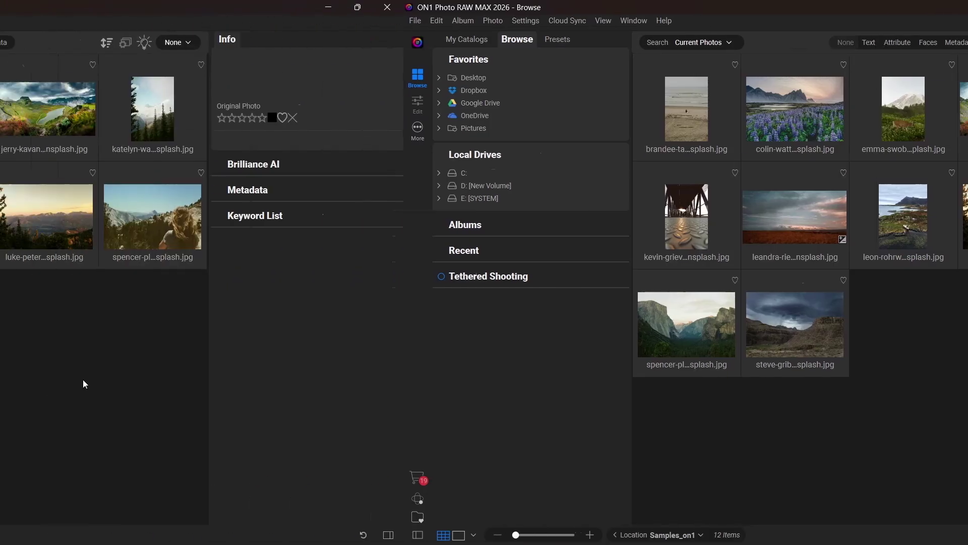
# Open the leandra grassland-and-mountains photo in Edit and add a Split Field filter from Effects
pyautogui.click(385, 205)
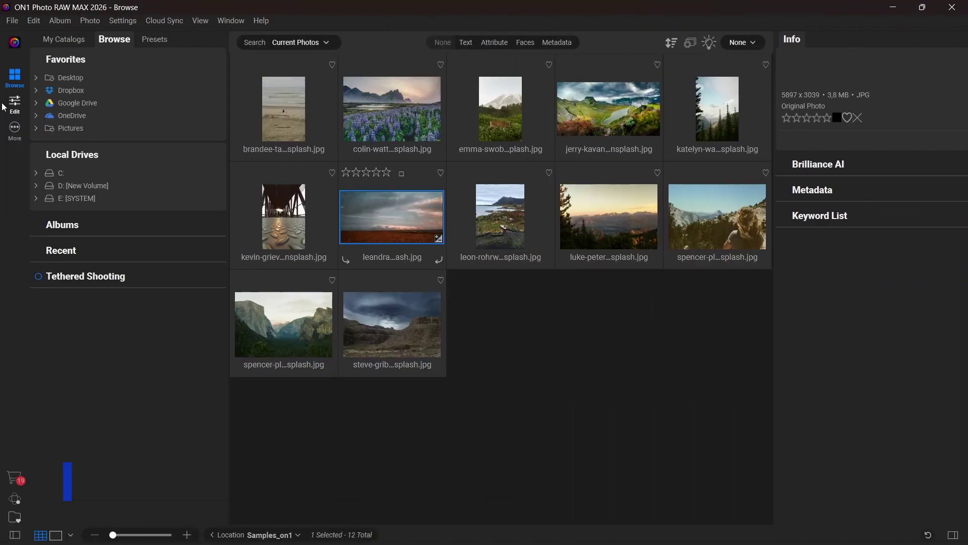
pyautogui.click(6, 104)
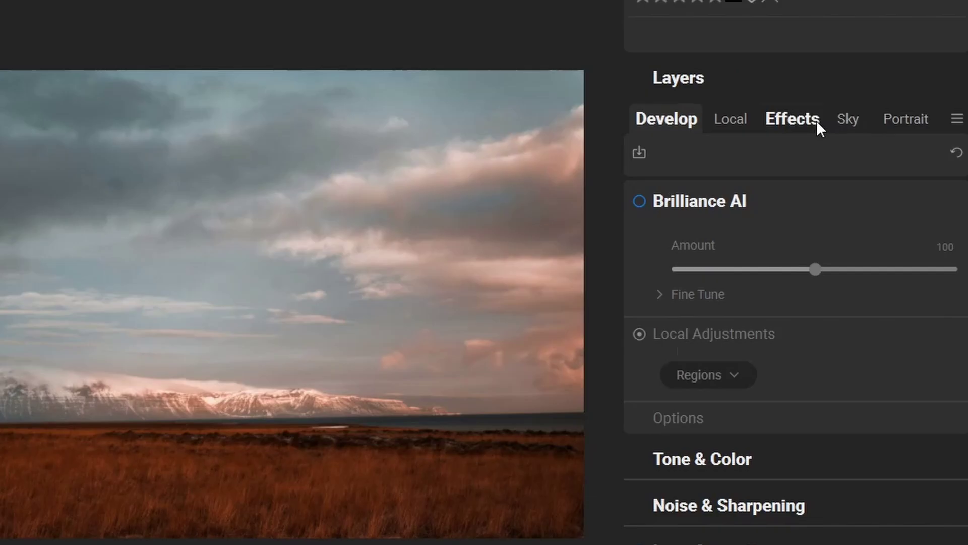
pyautogui.click(881, 188)
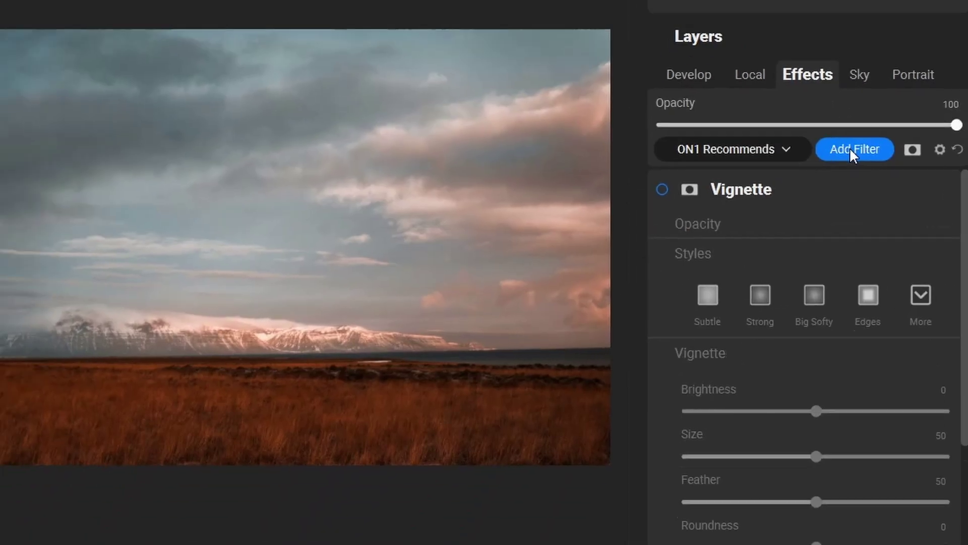
pyautogui.click(845, 198)
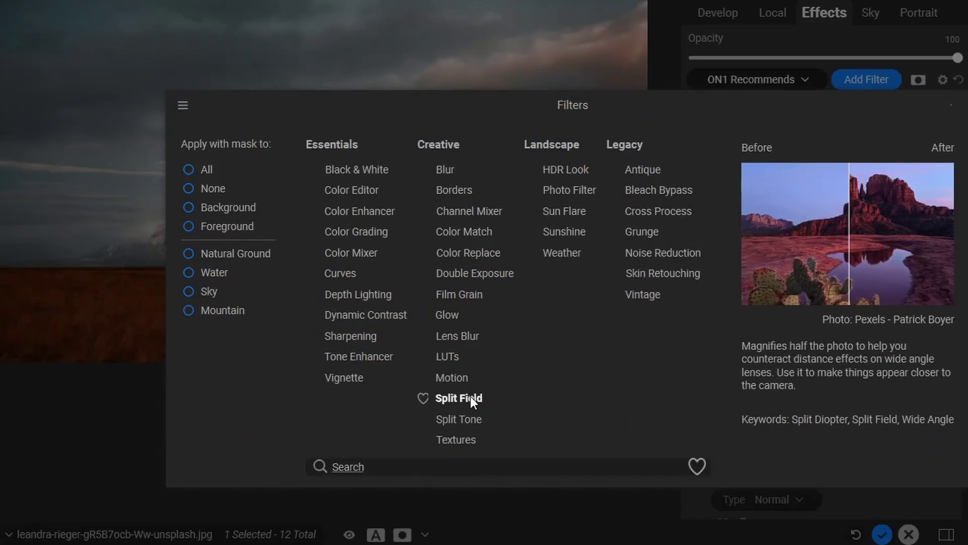
pyautogui.click(471, 397)
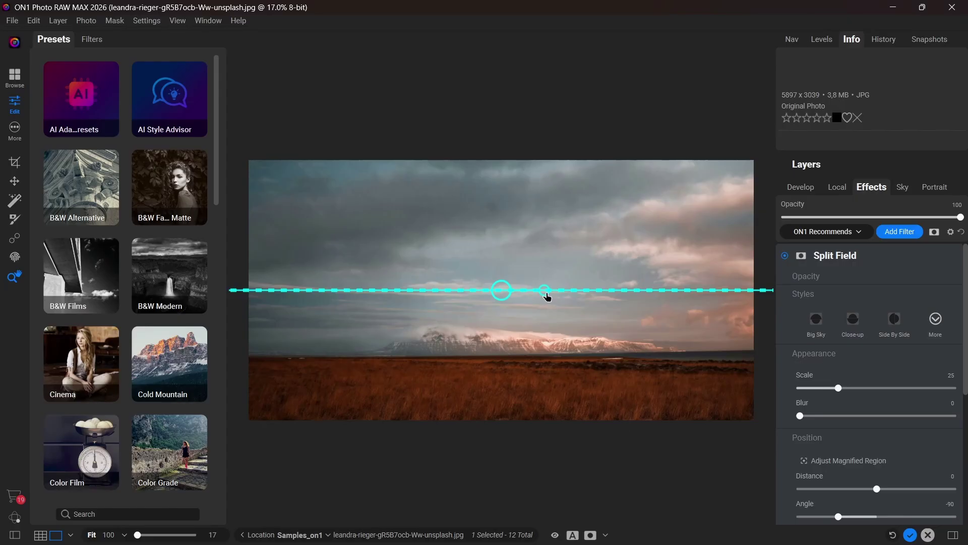
# Position the Split Field divide level at Angle -90, Distance -15, with Transition 31
pyautogui.moveTo(547, 296); pyautogui.dragTo(515, 291)
pyautogui.moveTo(628, 277); pyautogui.dragTo(632, 281)
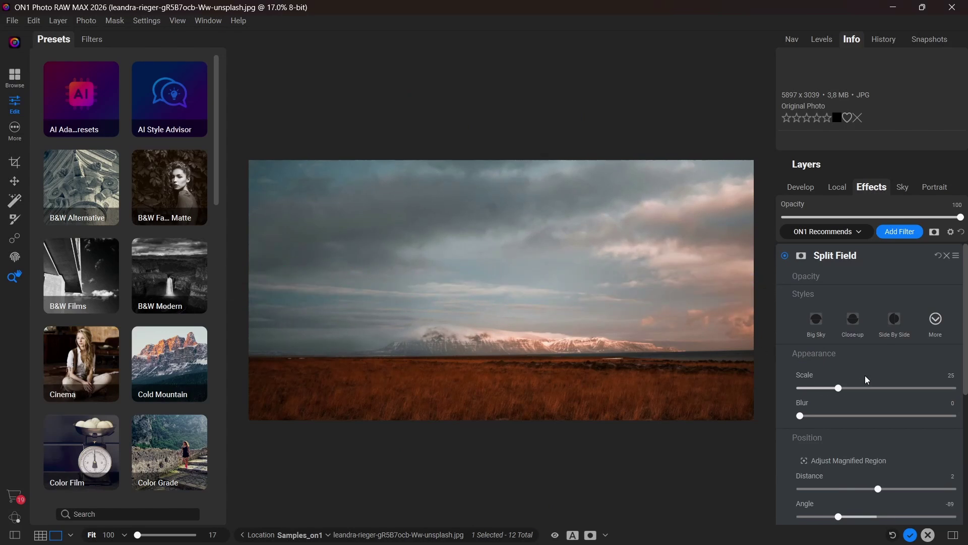
pyautogui.scroll(-1, 865, 376)
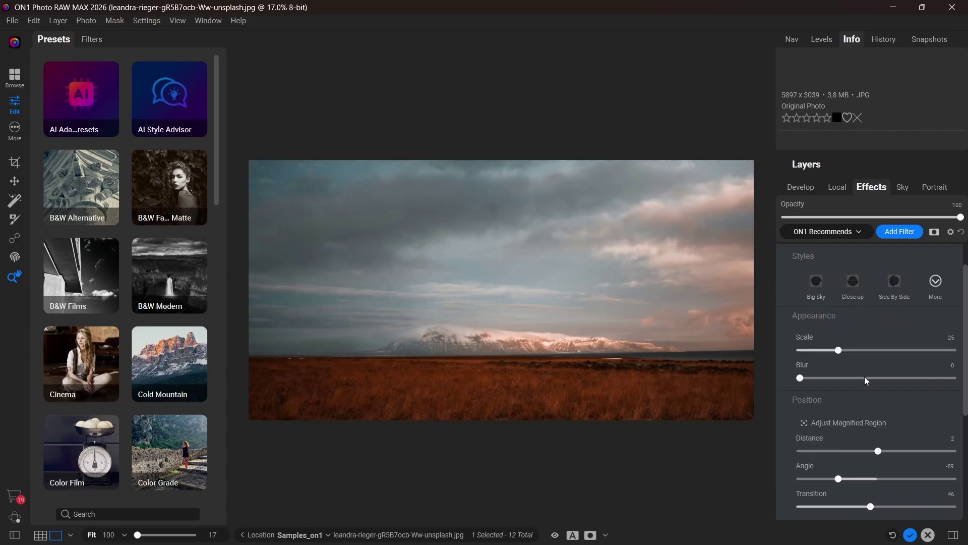
pyautogui.moveTo(877, 451); pyautogui.dragTo(672, 362)
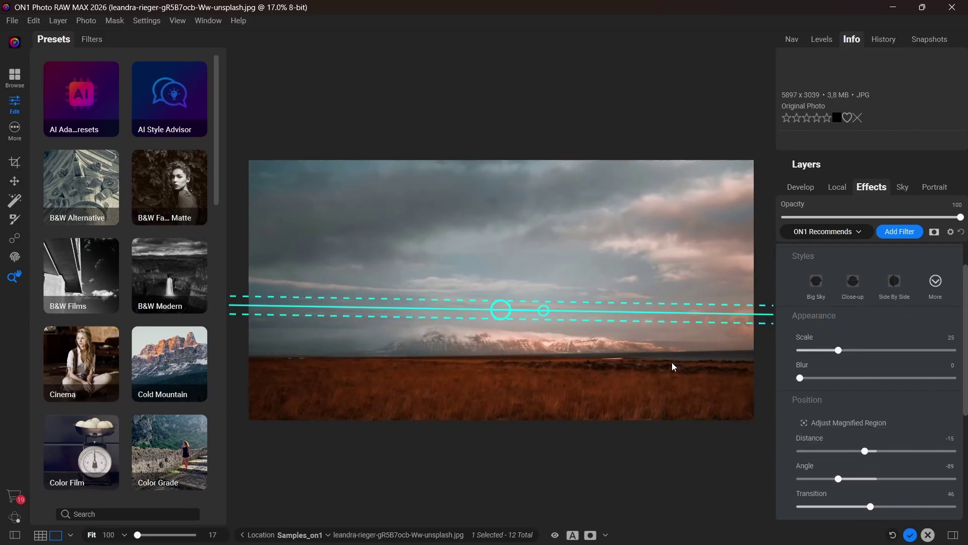
pyautogui.moveTo(838, 479); pyautogui.dragTo(811, 506)
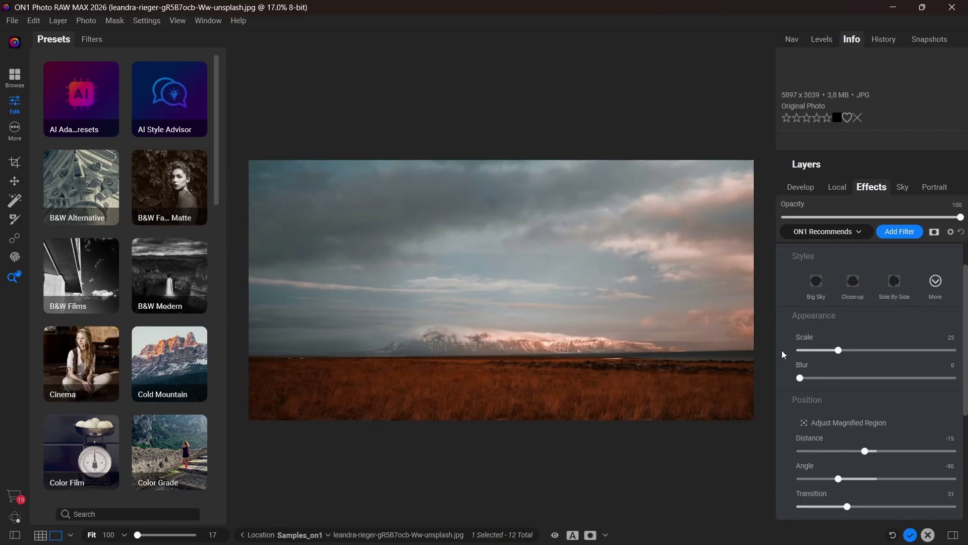
# Lower the split line to the mountains' base (Distance -49) and narrow Transition to 25
pyautogui.moveTo(548, 312)
pyautogui.moveTo(503, 313); pyautogui.dragTo(503, 355)
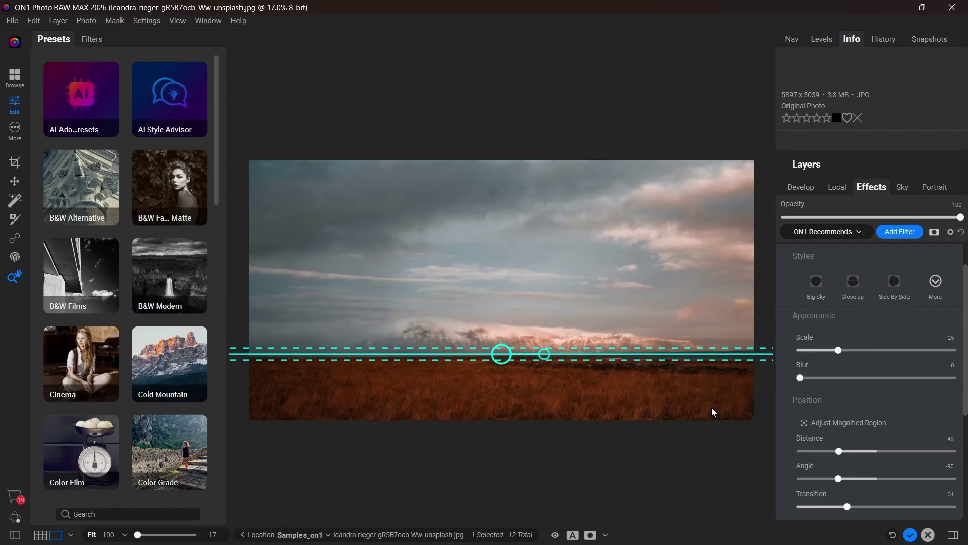
pyautogui.moveTo(847, 506); pyautogui.dragTo(839, 507)
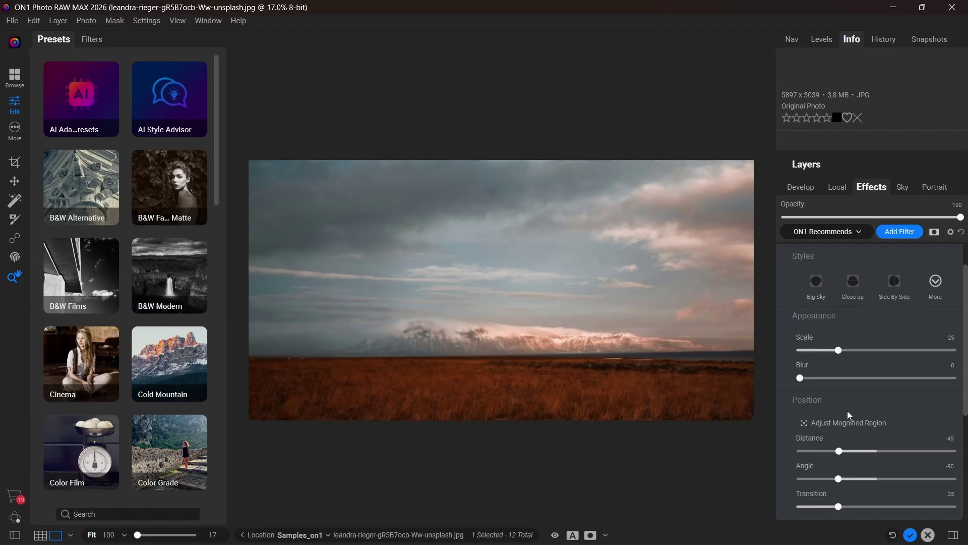
# Set Split Field Scale to 53 and Blur to 12 to magnify the distant mountains
pyautogui.moveTo(841, 352); pyautogui.dragTo(881, 354)
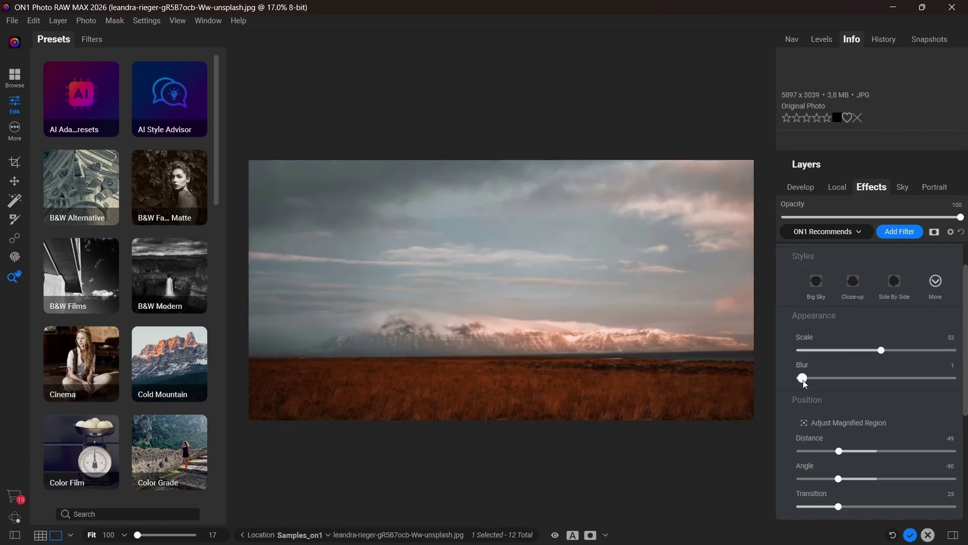
pyautogui.moveTo(803, 379); pyautogui.dragTo(905, 385)
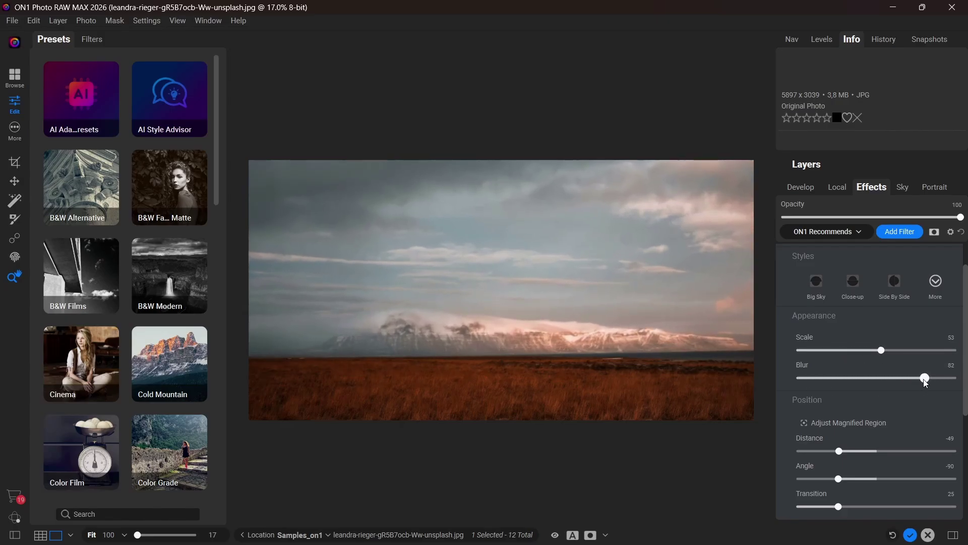
pyautogui.doubleClick(925, 377)
pyautogui.moveTo(799, 377); pyautogui.dragTo(820, 379)
pyautogui.scroll(1, 866, 401)
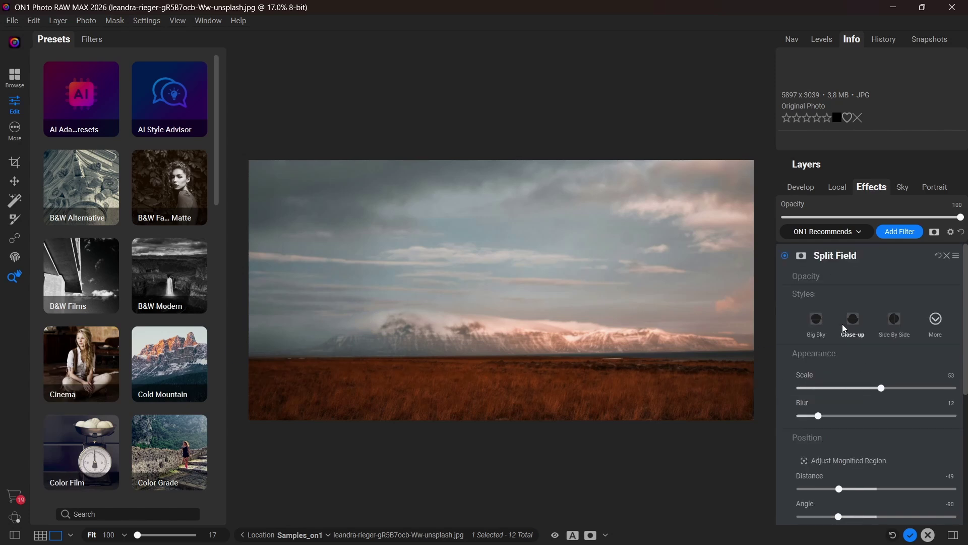
# Compare Split Field off and on, then enable Adjust Magnified Region and shift the magnified mountains upward
pyautogui.click(785, 255)
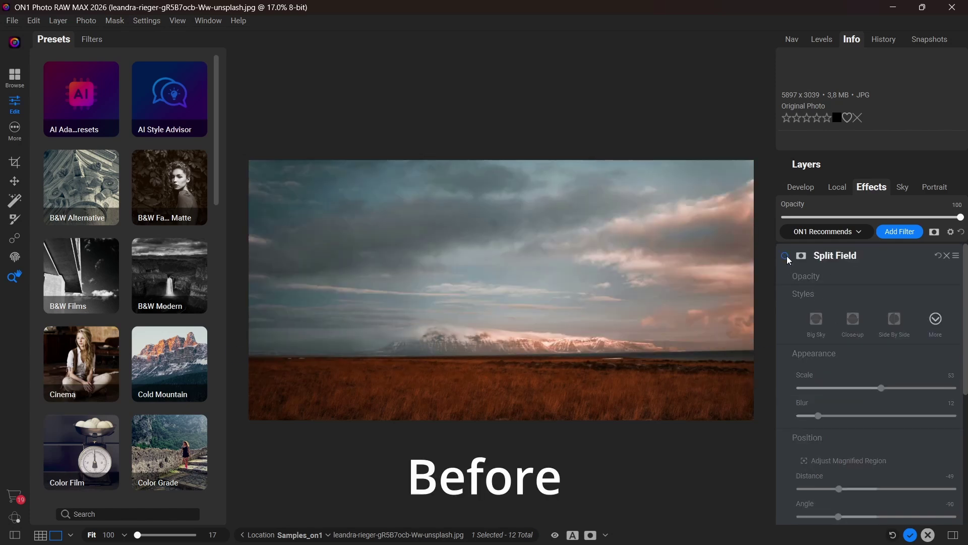
pyautogui.click(786, 256)
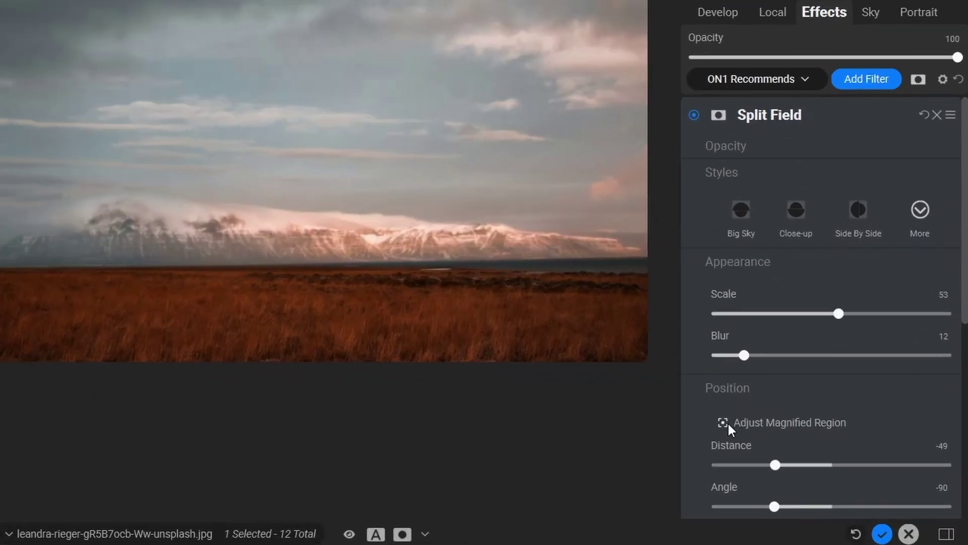
pyautogui.click(723, 422)
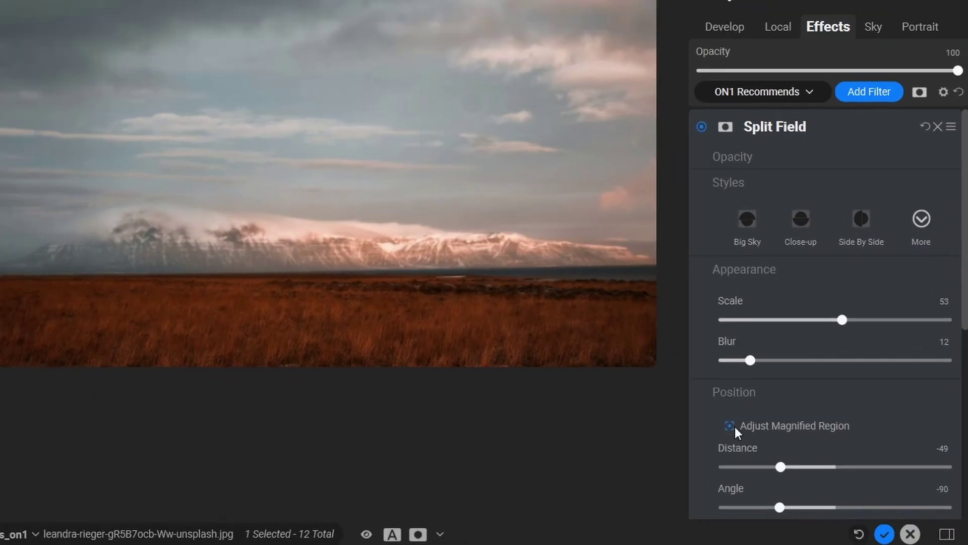
pyautogui.moveTo(499, 253); pyautogui.dragTo(450, 239)
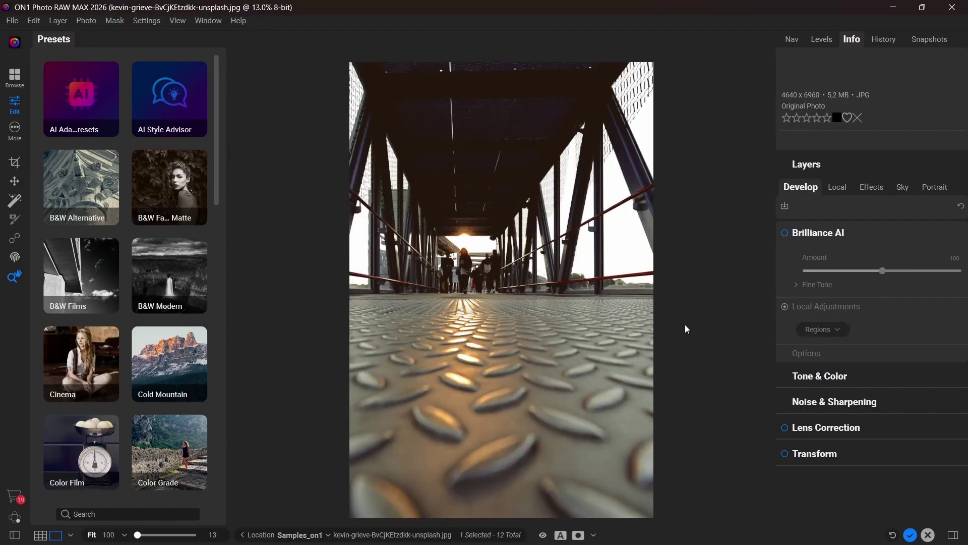
# Add a Split Field filter to the bridge walkway photo
pyautogui.click(875, 193)
pyautogui.click(895, 229)
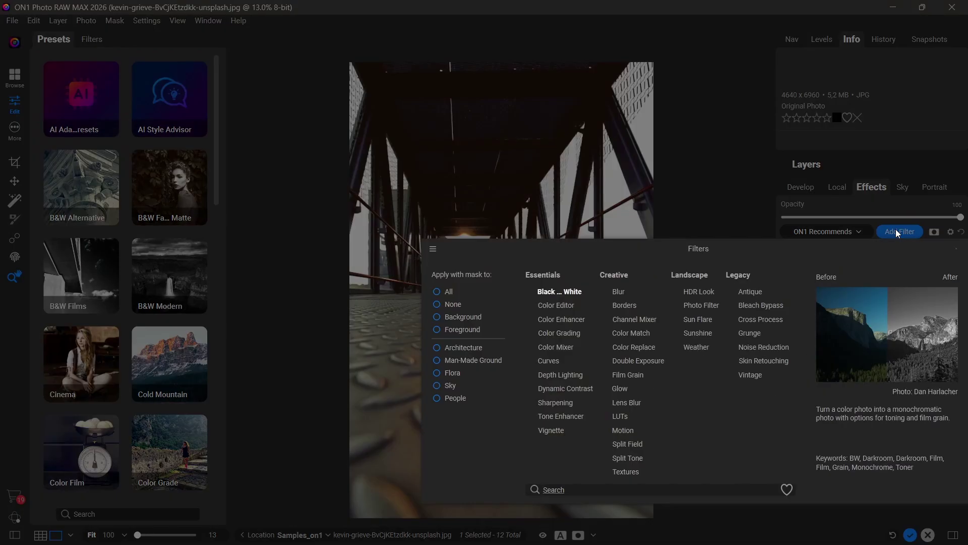
pyautogui.click(652, 441)
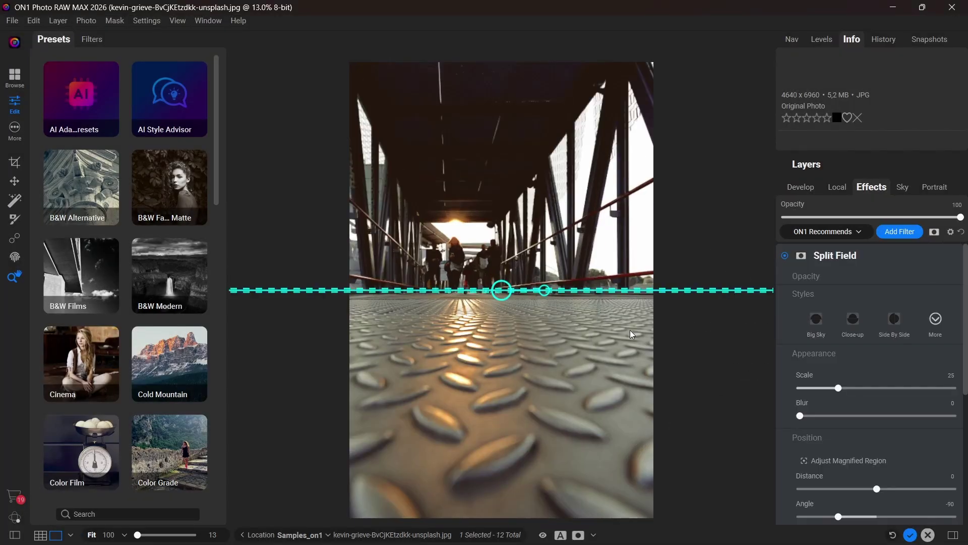
# Tilt the divide to Angle -65, set Scale 41 and Distance -38, and compare before/after
pyautogui.moveTo(547, 293); pyautogui.dragTo(485, 400)
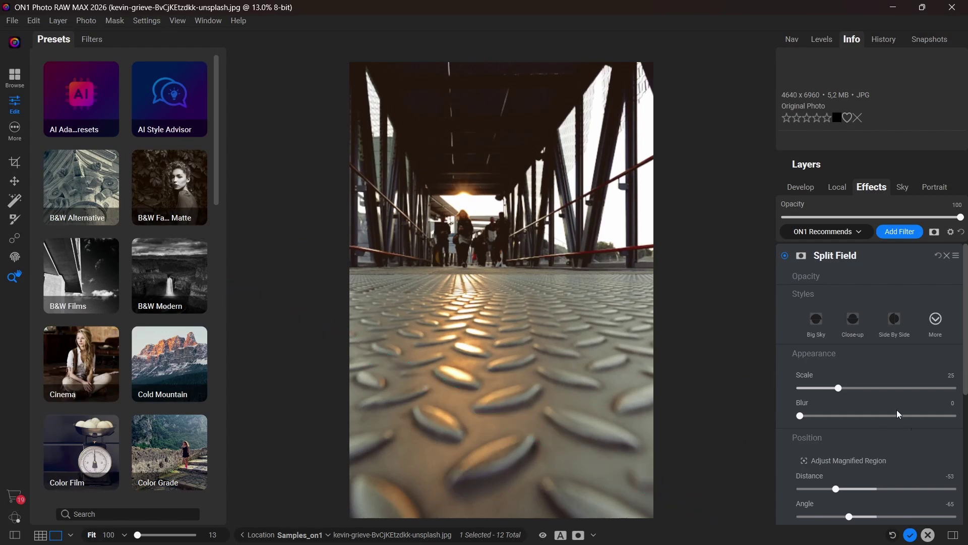
pyautogui.moveTo(842, 391); pyautogui.dragTo(863, 397)
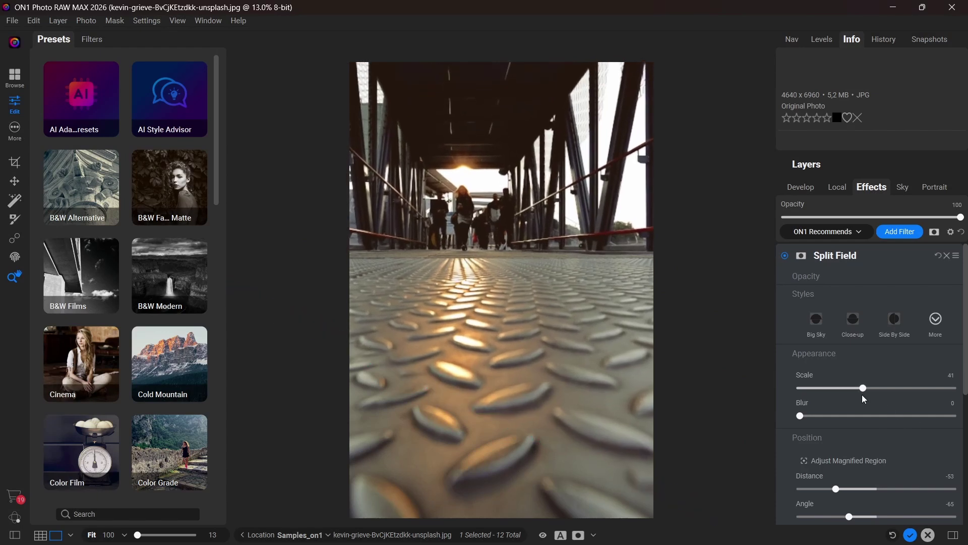
pyautogui.moveTo(839, 494)
pyautogui.mouseDown()
pyautogui.moveTo(849, 493)
pyautogui.moveTo(838, 498)
pyautogui.mouseUp()
pyautogui.click(785, 257)
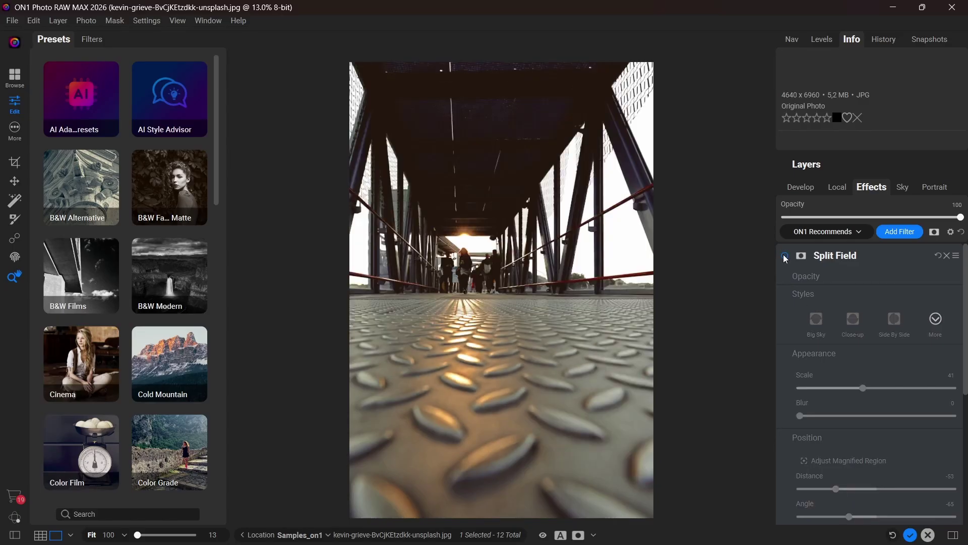
pyautogui.click(785, 257)
pyautogui.click(785, 257)
pyautogui.click(785, 256)
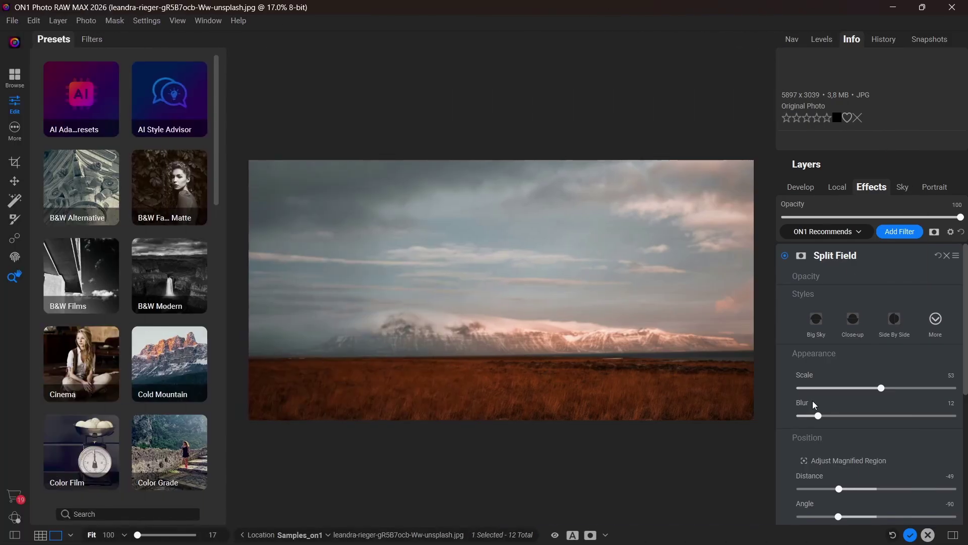